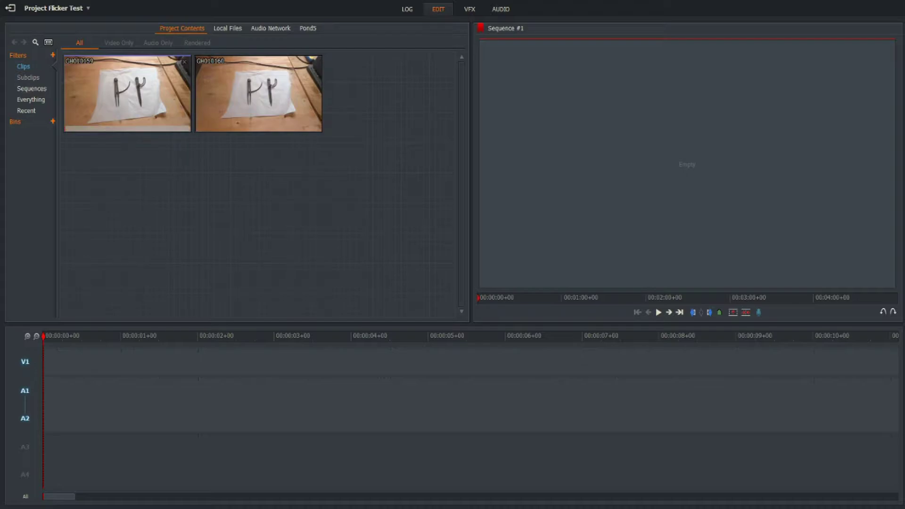
Preview the GH010159 clip in the viewer.
{"action": "double_click", "coordinate": [134, 97]}
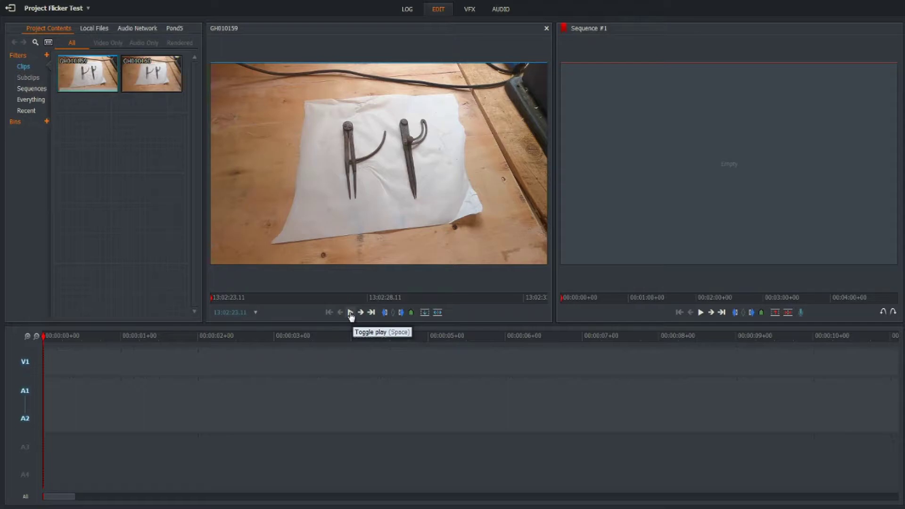
{"action": "left_click", "coordinate": [350, 313]}
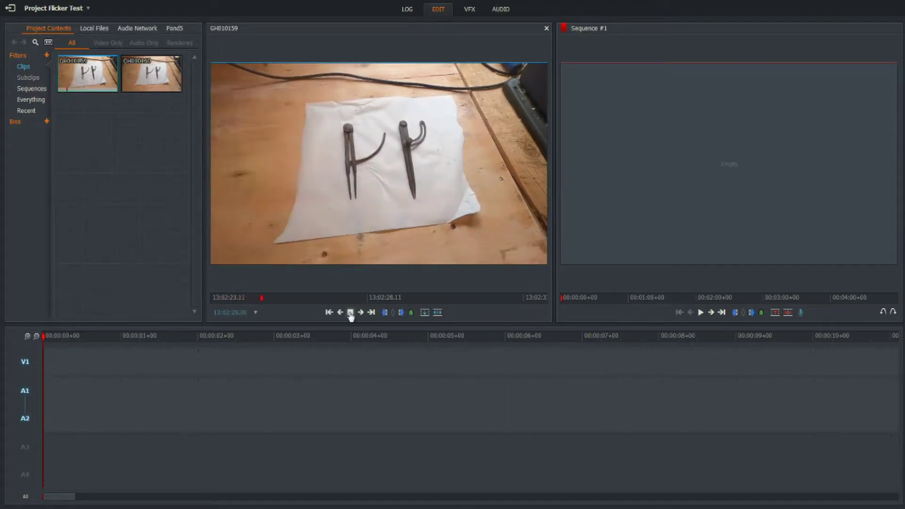
{"action": "left_click", "coordinate": [350, 313]}
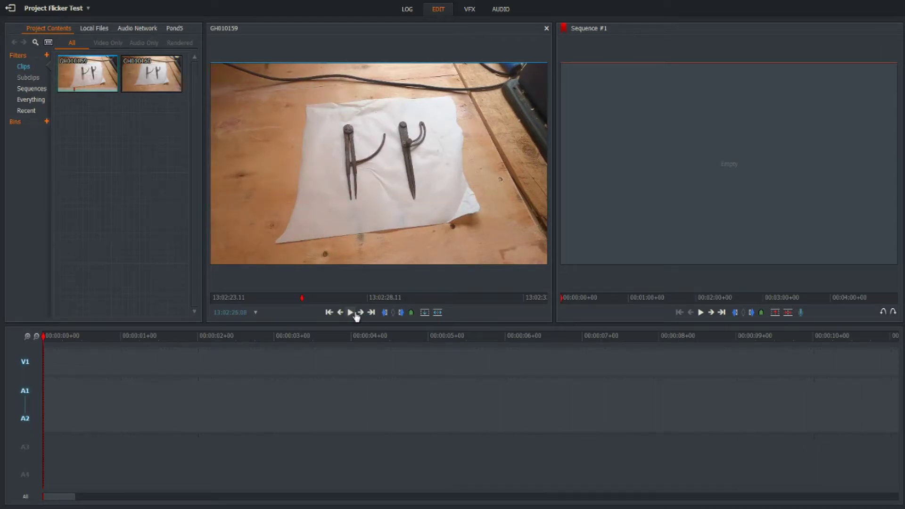
{"action": "left_click", "coordinate": [546, 28]}
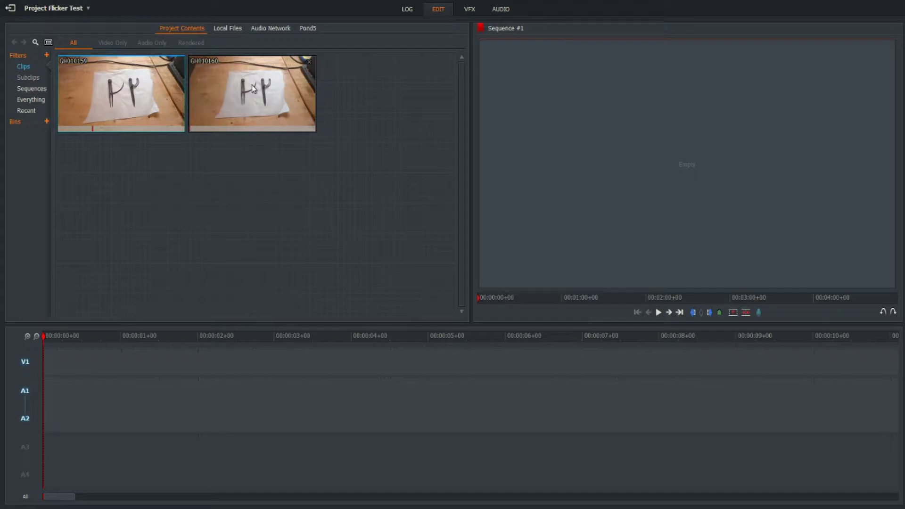
Preview the GH010160 clip and rewind it to its start.
{"action": "left_click", "coordinate": [253, 89]}
{"action": "double_click", "coordinate": [254, 88]}
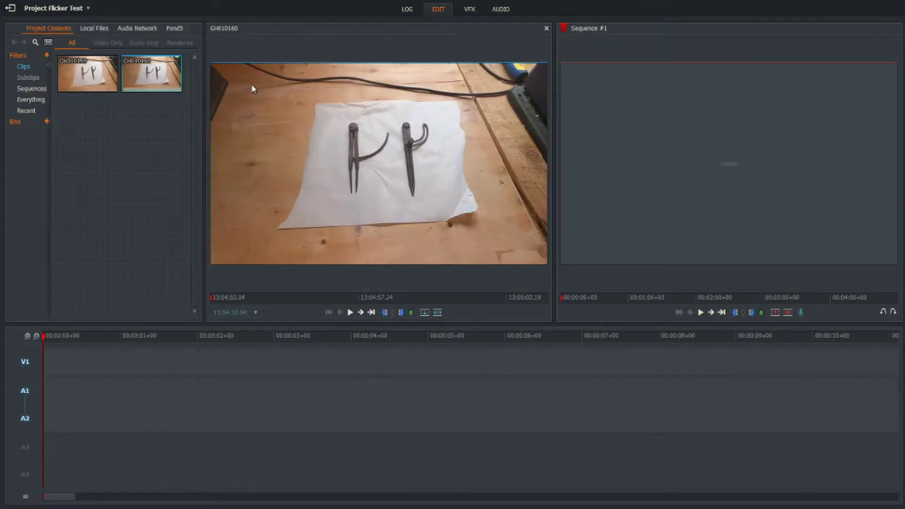
{"action": "left_click", "coordinate": [351, 313]}
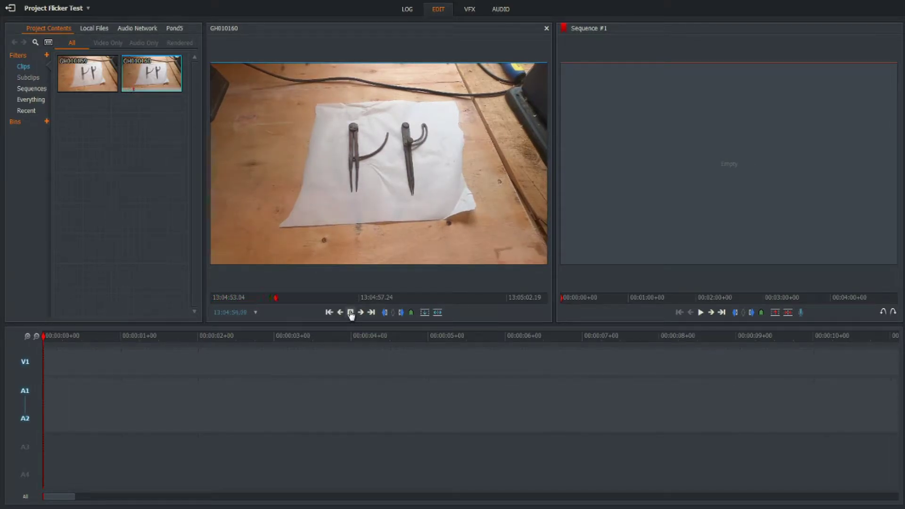
{"action": "left_click", "coordinate": [351, 314]}
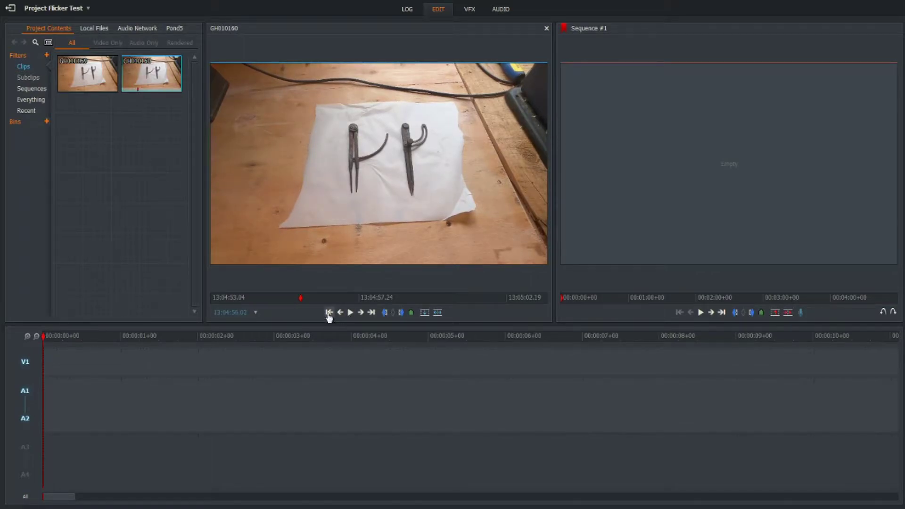
{"action": "left_click", "coordinate": [329, 312]}
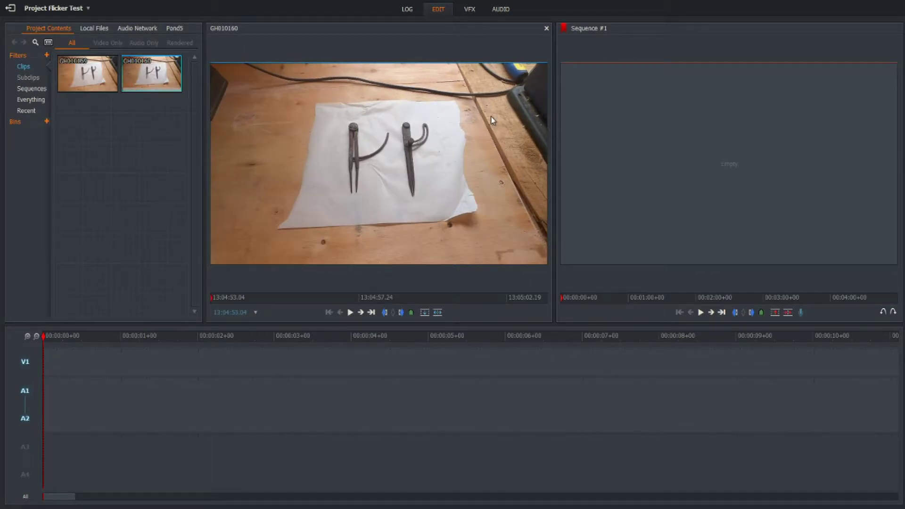
{"action": "left_click", "coordinate": [546, 29]}
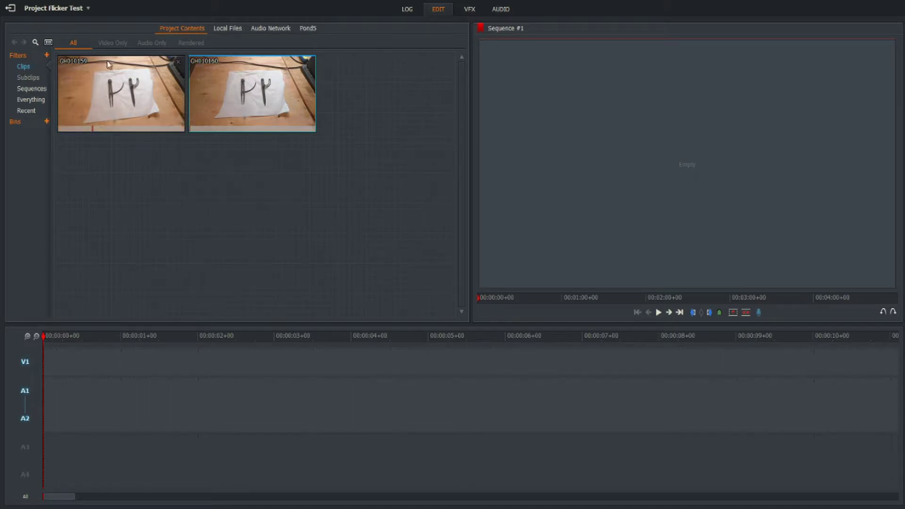
Place GH010159 at the start of the sequence and play it back.
{"action": "left_click_drag", "start_coordinate": [99, 71], "coordinate": [49, 372]}
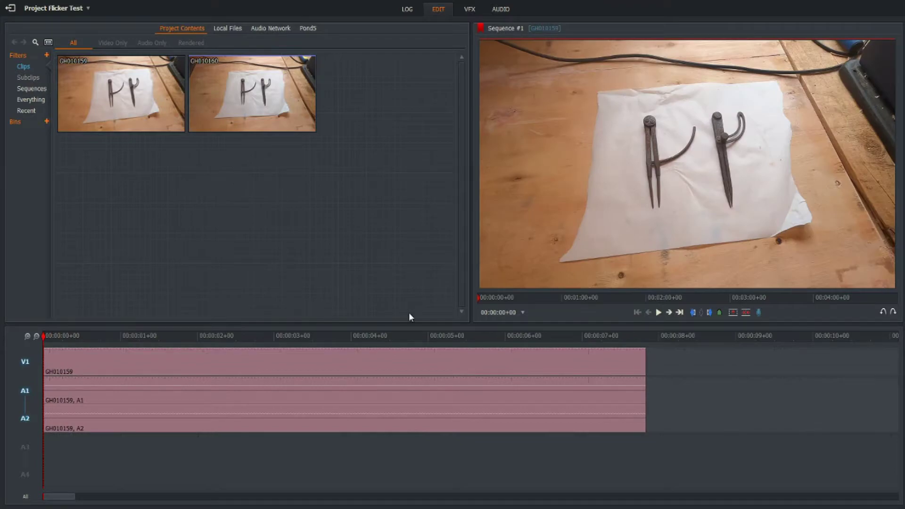
{"action": "left_click", "coordinate": [658, 314]}
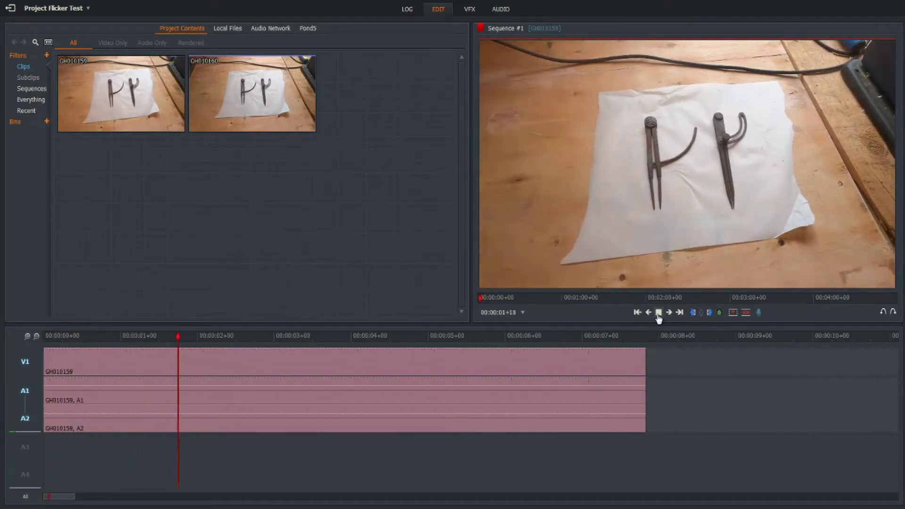
{"action": "left_click", "coordinate": [658, 314]}
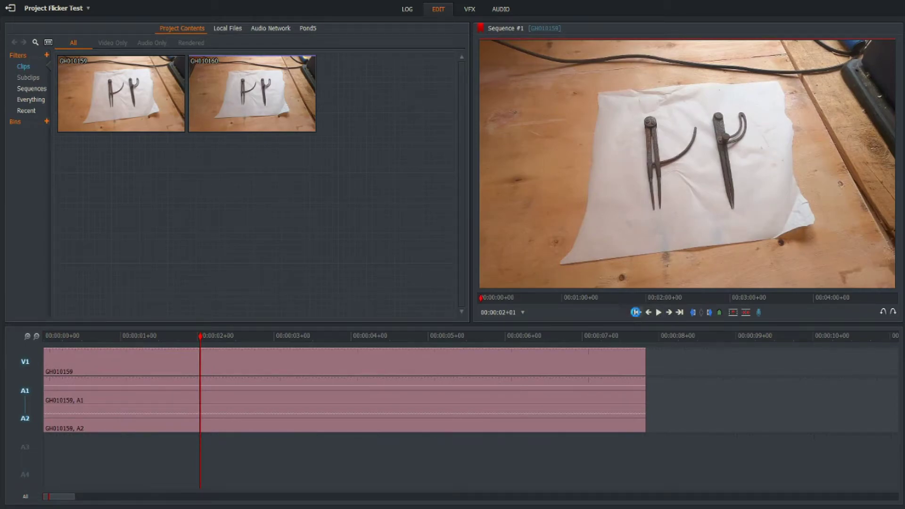
{"action": "left_click", "coordinate": [636, 312]}
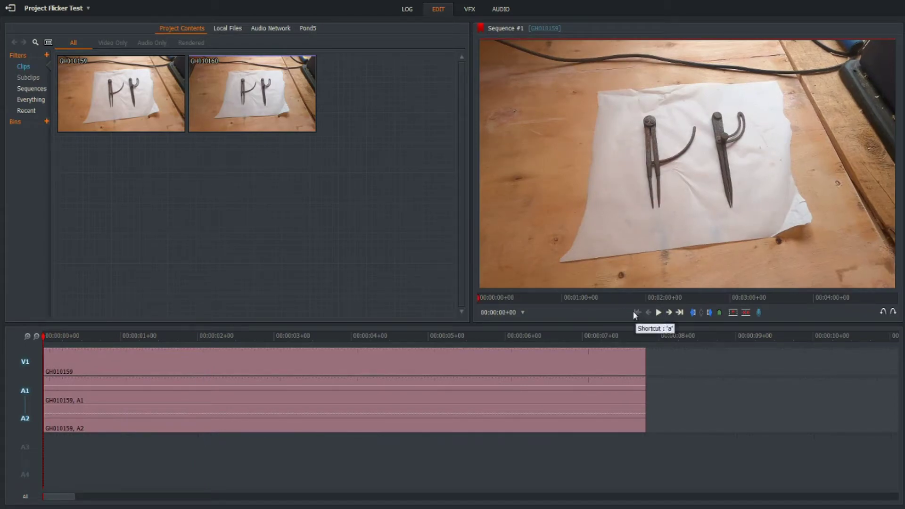
Add a second video track and put another GH010159 copy on V1, one frame later.
{"action": "right_click", "coordinate": [25, 364]}
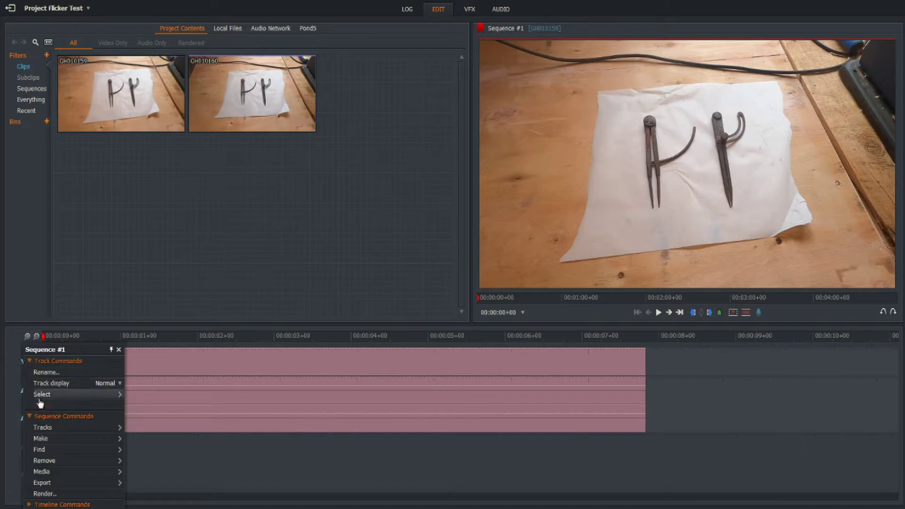
{"action": "mouse_move", "coordinate": [53, 427]}
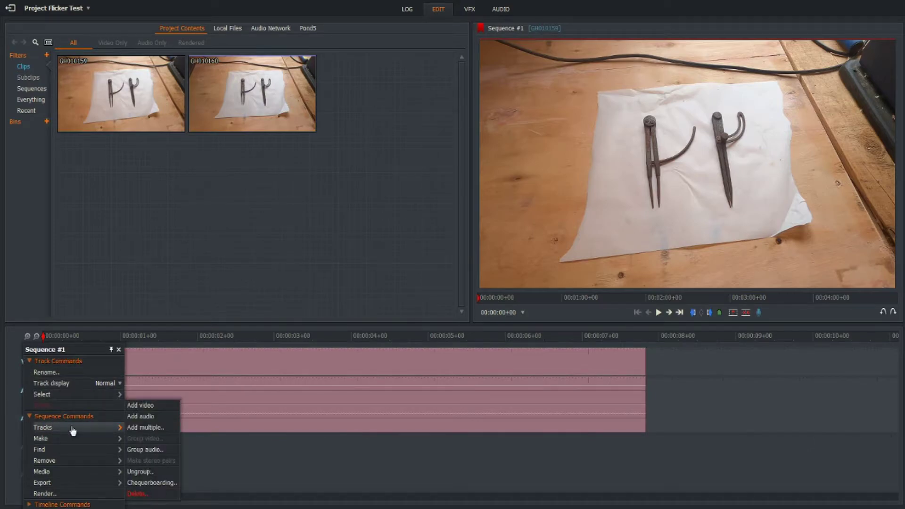
{"action": "left_click", "coordinate": [135, 406]}
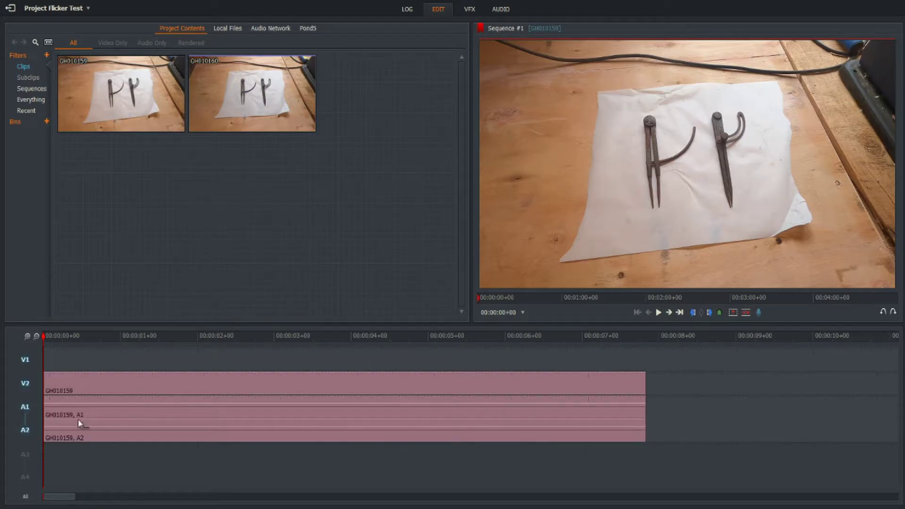
{"action": "left_click", "coordinate": [26, 414]}
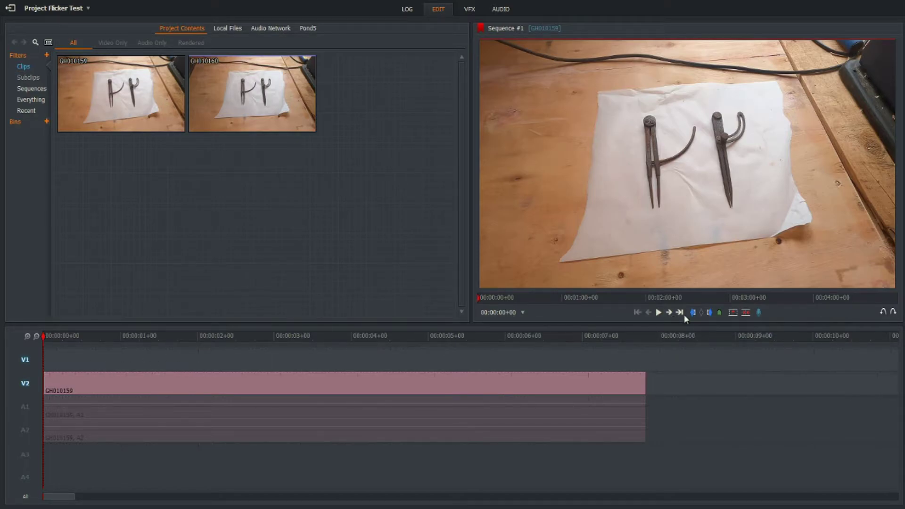
{"action": "left_click", "coordinate": [669, 312]}
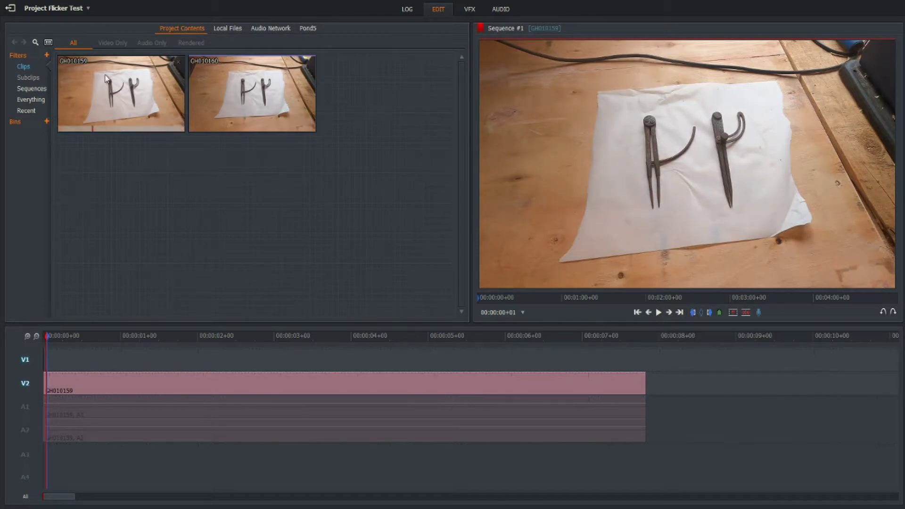
{"action": "left_click_drag", "start_coordinate": [108, 79], "coordinate": [47, 365]}
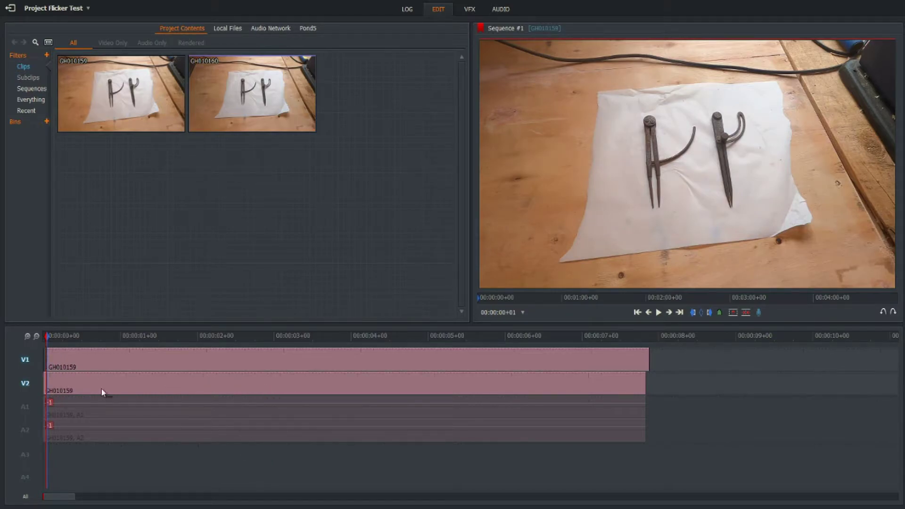
{"action": "left_click", "coordinate": [470, 13]}
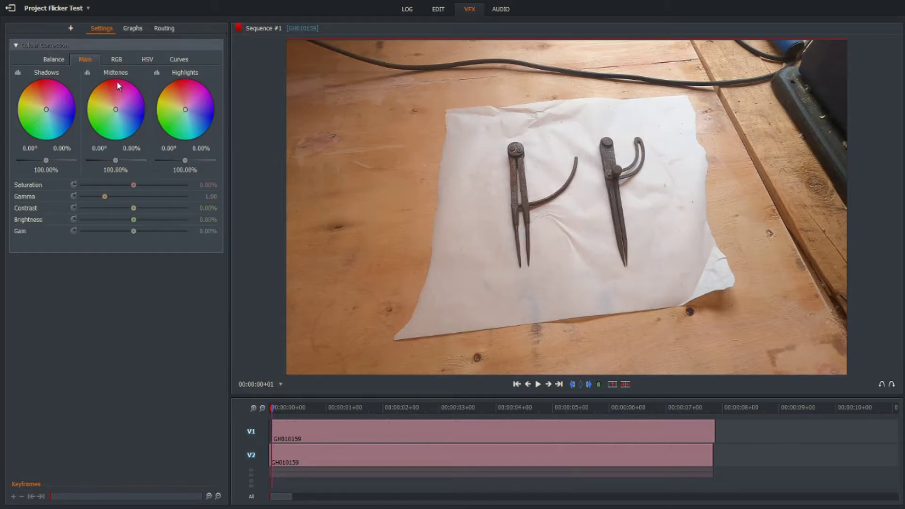
Apply a Blend effect to the V1 GH010159 clip and lower its foreground opacity to 50%.
{"action": "left_click", "coordinate": [71, 29]}
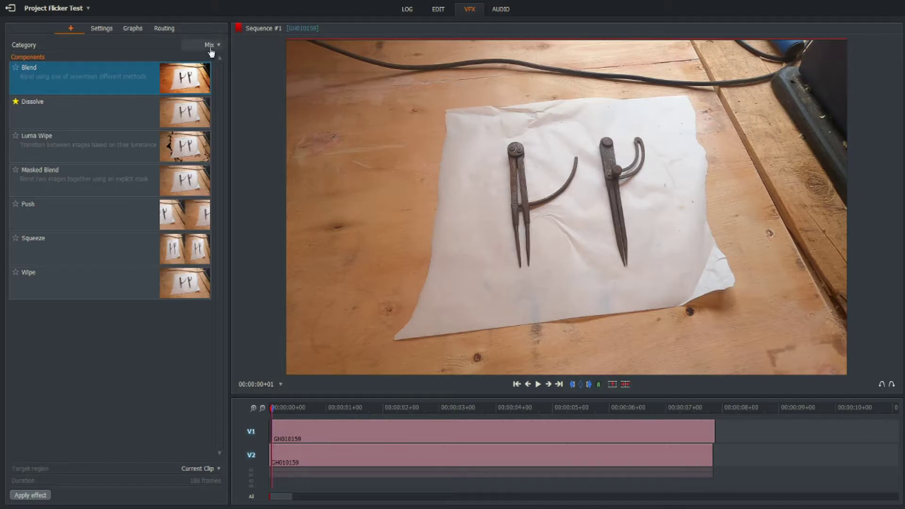
{"action": "left_click_drag", "start_coordinate": [34, 74], "coordinate": [380, 432]}
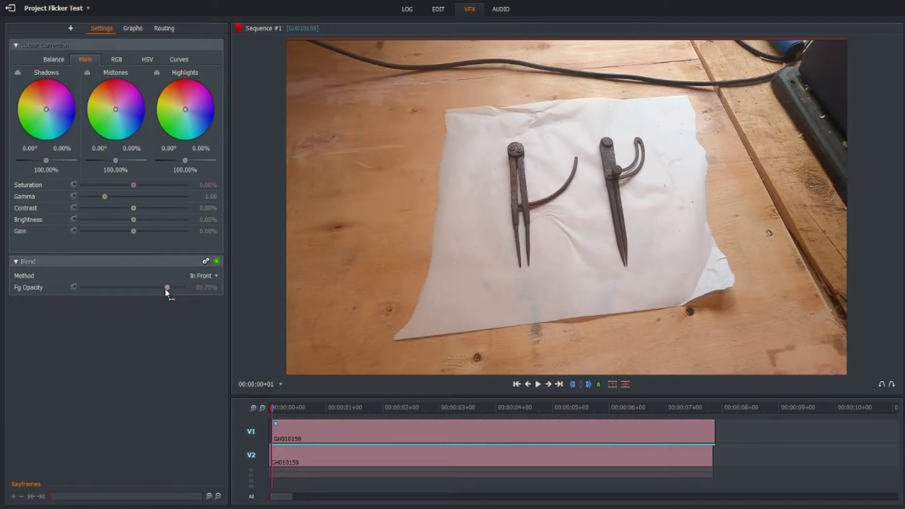
{"action": "left_click_drag", "start_coordinate": [166, 290], "coordinate": [136, 292]}
{"action": "left_click", "coordinate": [559, 384]}
{"action": "left_click", "coordinate": [516, 383]}
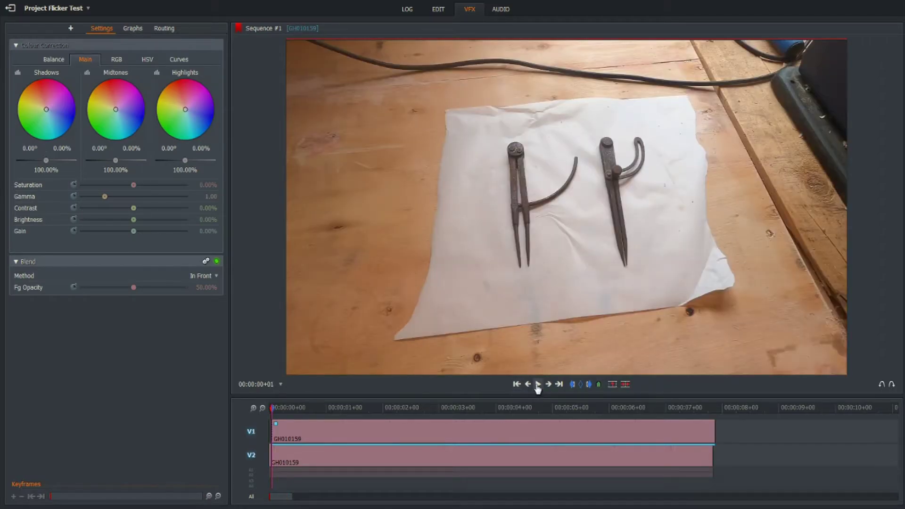
{"action": "left_click", "coordinate": [538, 384]}
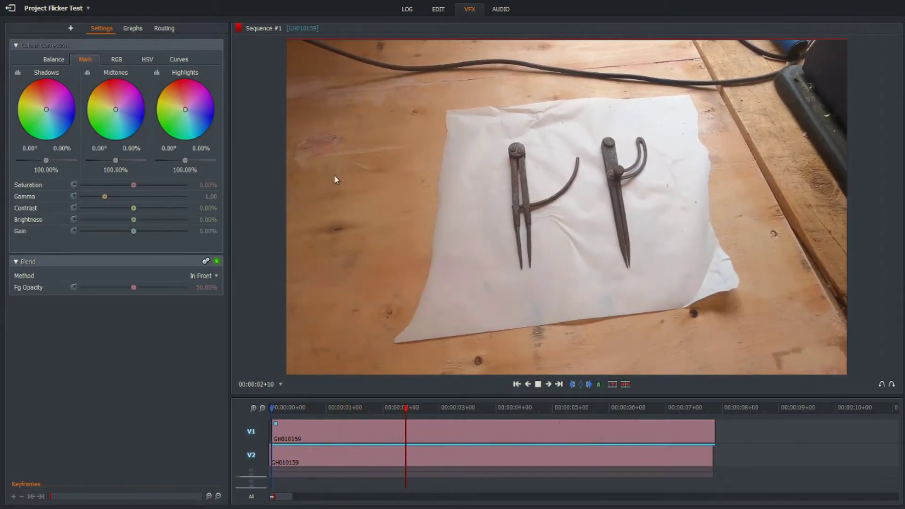
{"action": "left_click", "coordinate": [538, 384]}
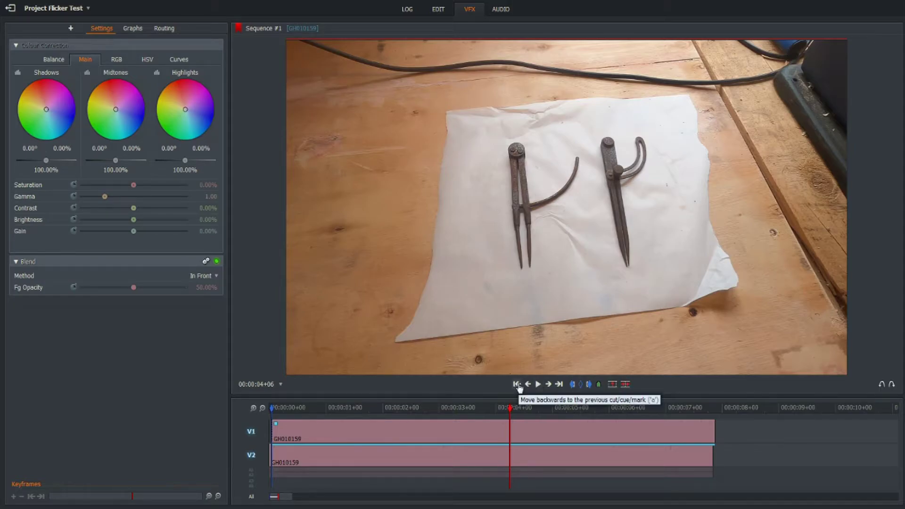
Park the playhead about two seconds in and raise the V1 Blend opacity to 66.07%.
{"action": "left_click", "coordinate": [517, 384]}
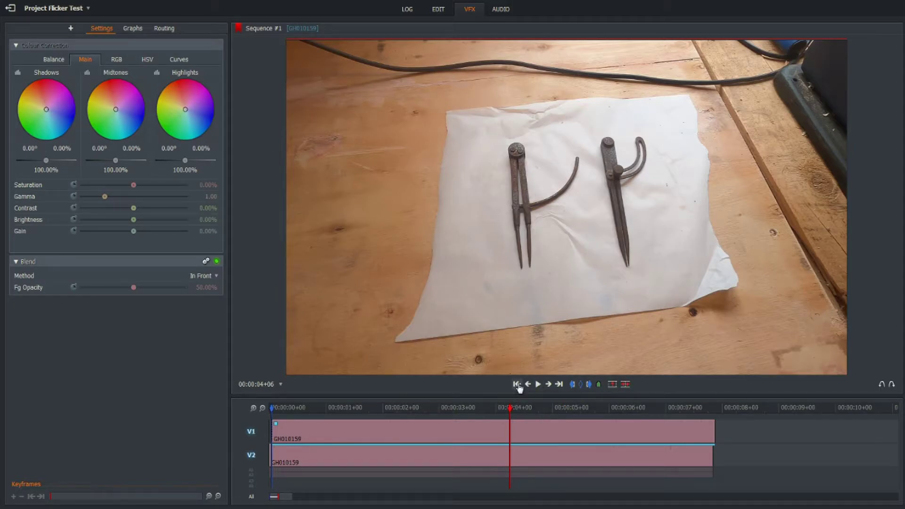
{"action": "left_click", "coordinate": [386, 408]}
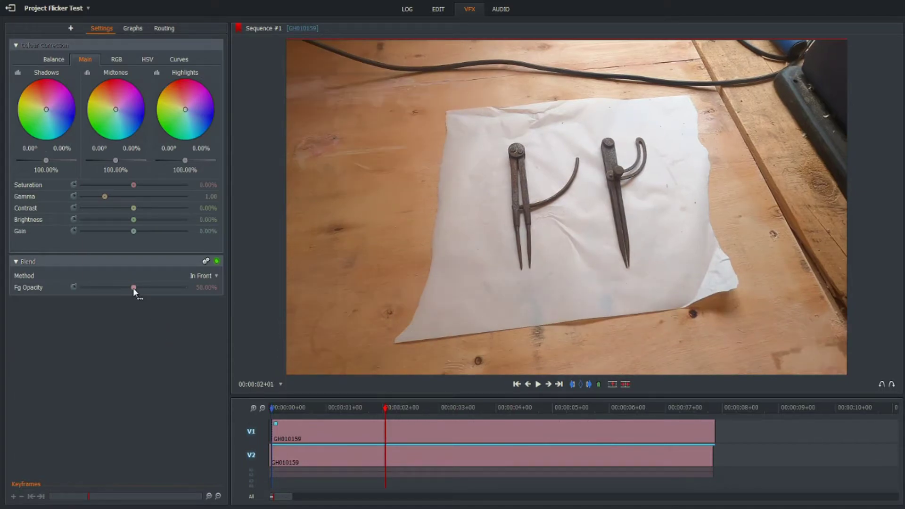
{"action": "left_click_drag", "start_coordinate": [144, 289], "coordinate": [151, 292]}
{"action": "left_click", "coordinate": [439, 9]}
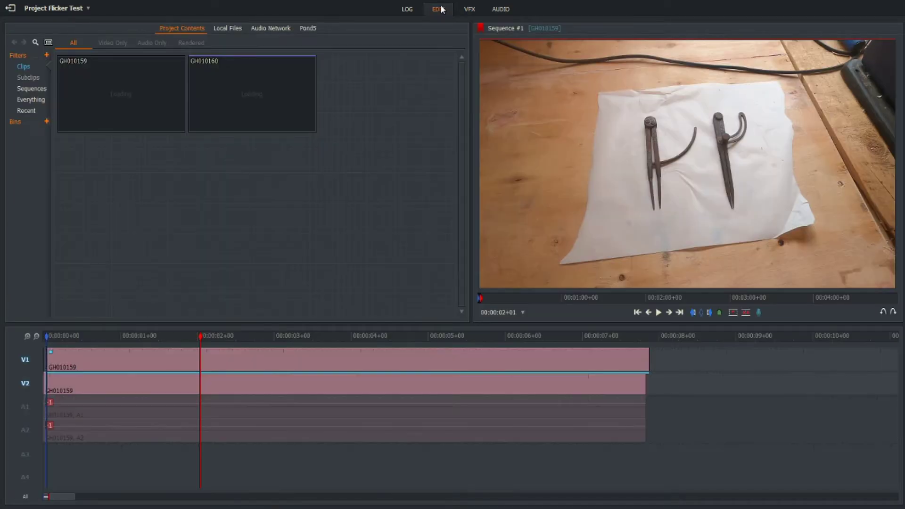
Add a third video track and place another GH010159 copy on it, two frames in.
{"action": "right_click", "coordinate": [26, 360]}
{"action": "mouse_move", "coordinate": [60, 427]}
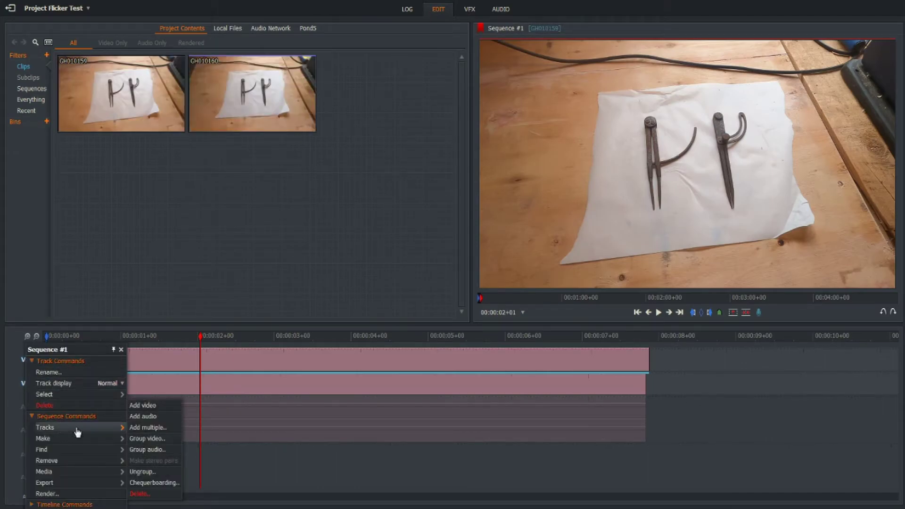
{"action": "left_click", "coordinate": [153, 407]}
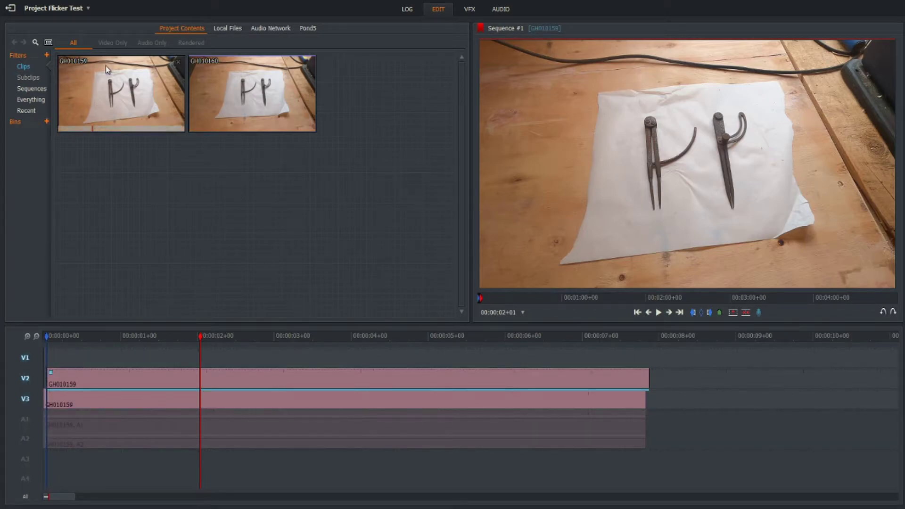
{"action": "left_click_drag", "start_coordinate": [106, 69], "coordinate": [110, 163]}
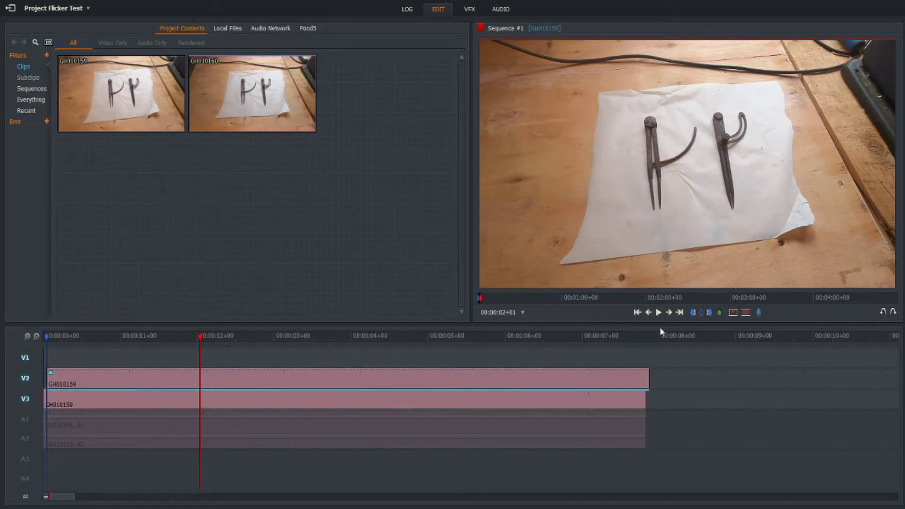
{"action": "left_click", "coordinate": [637, 312]}
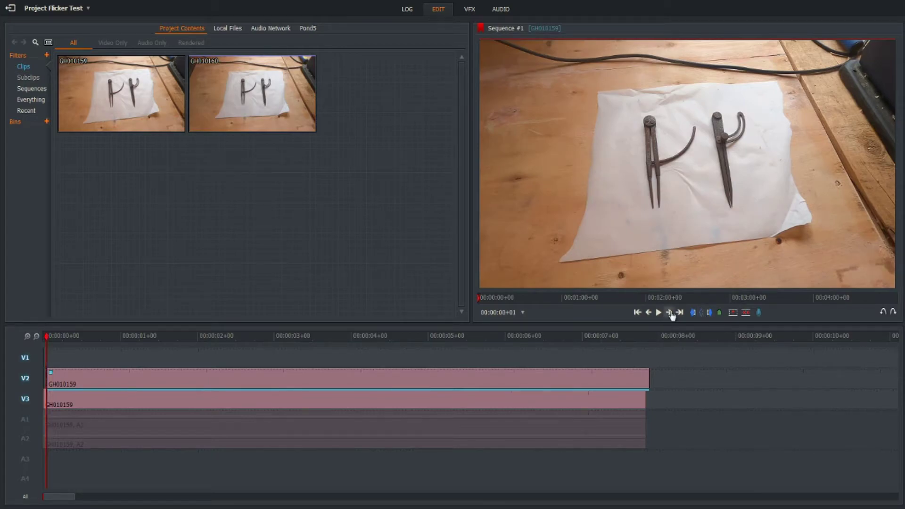
{"action": "left_click", "coordinate": [669, 312]}
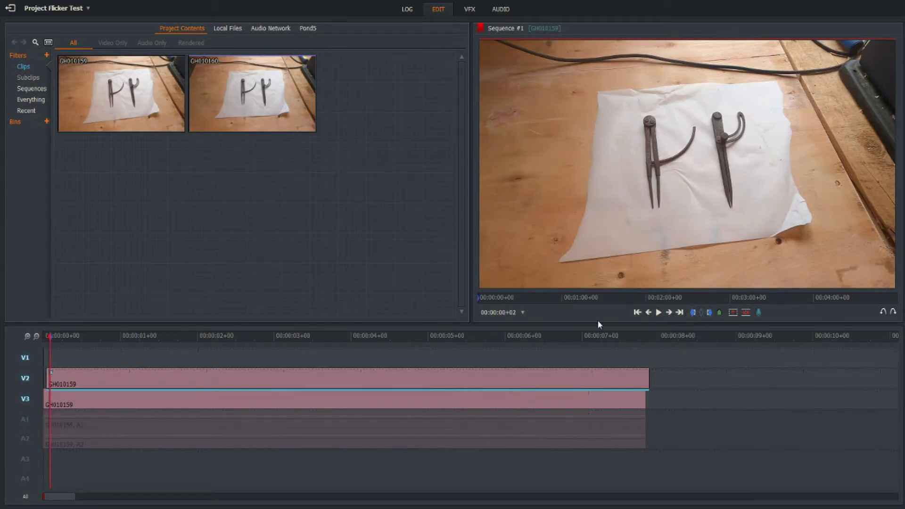
{"action": "left_click_drag", "start_coordinate": [110, 80], "coordinate": [51, 358]}
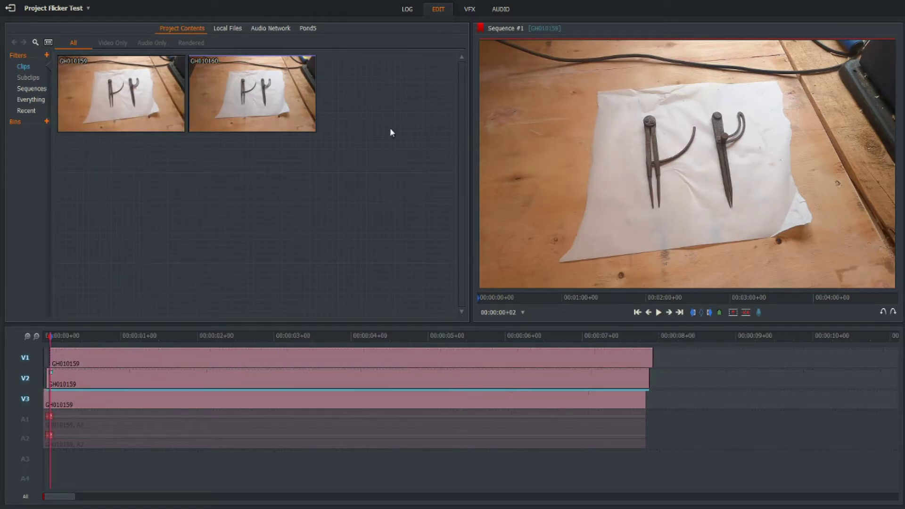
Apply Blend to the new top clip at 33.04% foreground opacity and play the sequence.
{"action": "left_click", "coordinate": [470, 9]}
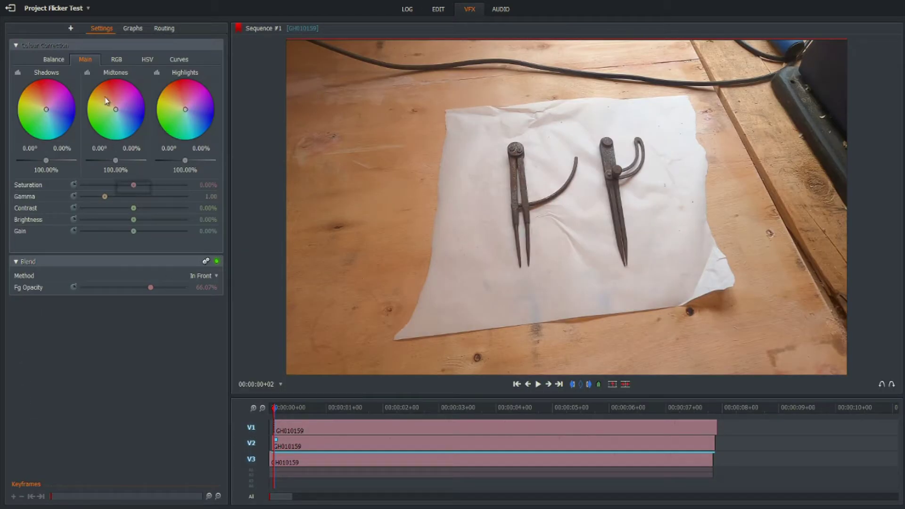
{"action": "left_click", "coordinate": [71, 28]}
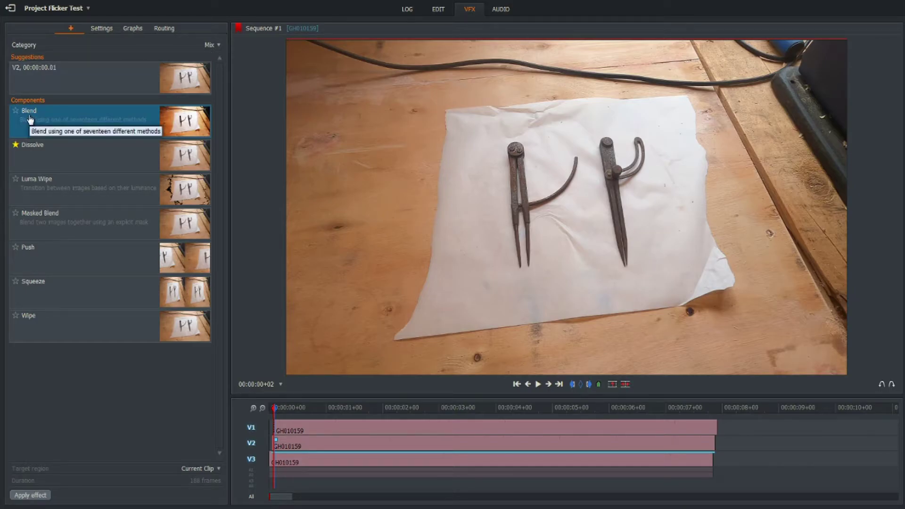
{"action": "left_click_drag", "start_coordinate": [30, 120], "coordinate": [389, 426]}
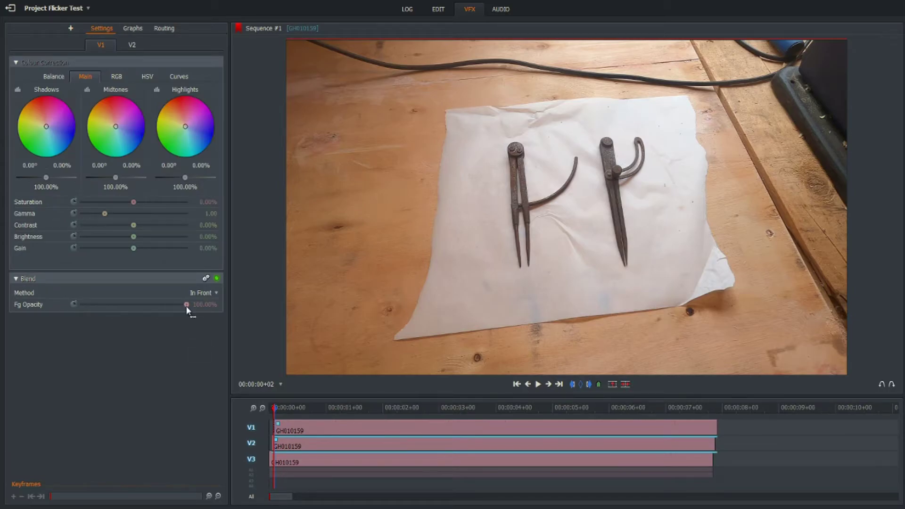
{"action": "left_click_drag", "start_coordinate": [183, 305], "coordinate": [115, 312]}
{"action": "left_click", "coordinate": [538, 385]}
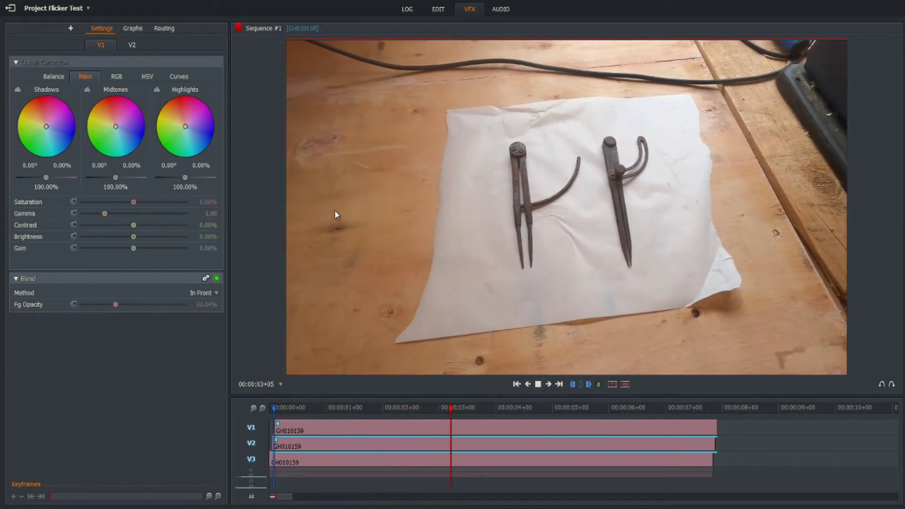
{"action": "left_click", "coordinate": [536, 386]}
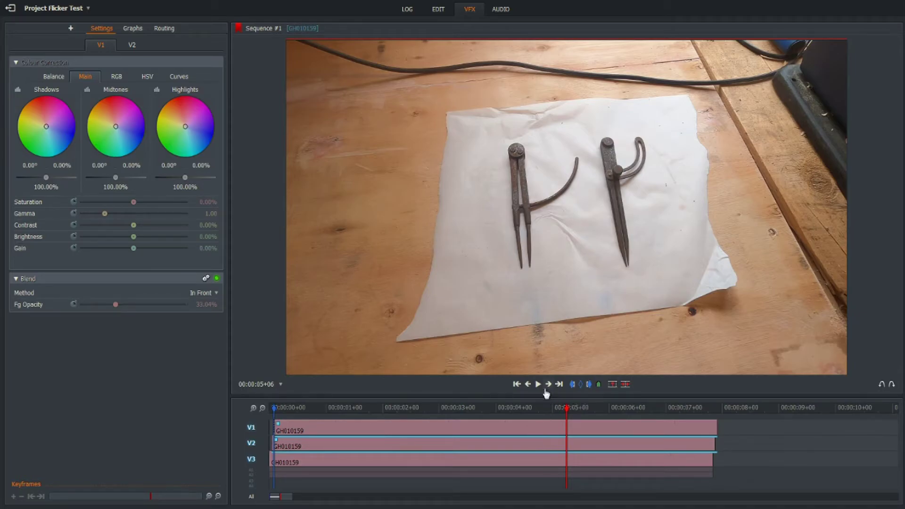
{"action": "left_click", "coordinate": [132, 48]}
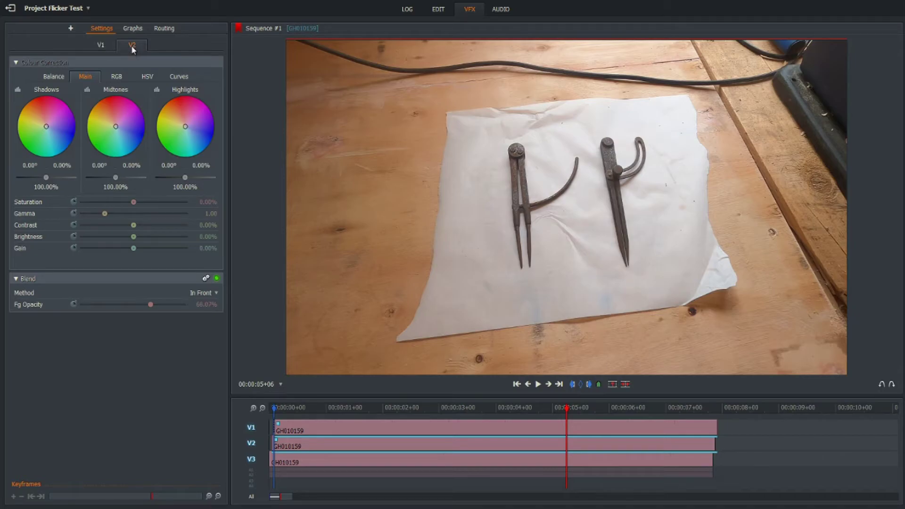
Set the V2 Blend opacity to 75% and the V1 Blend opacity to 50%.
{"action": "left_click", "coordinate": [157, 306]}
{"action": "left_click_drag", "start_coordinate": [154, 307], "coordinate": [161, 309]}
{"action": "left_click", "coordinate": [102, 47]}
{"action": "left_click_drag", "start_coordinate": [115, 306], "coordinate": [132, 309]}
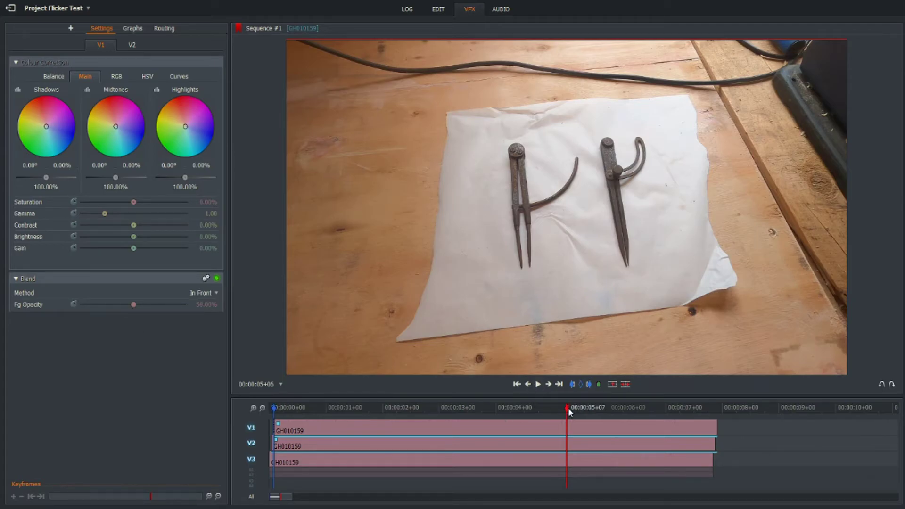
Replay the sequence from about two seconds to review the new opacities.
{"action": "left_click_drag", "start_coordinate": [567, 408], "coordinate": [402, 423]}
{"action": "left_click", "coordinate": [537, 384]}
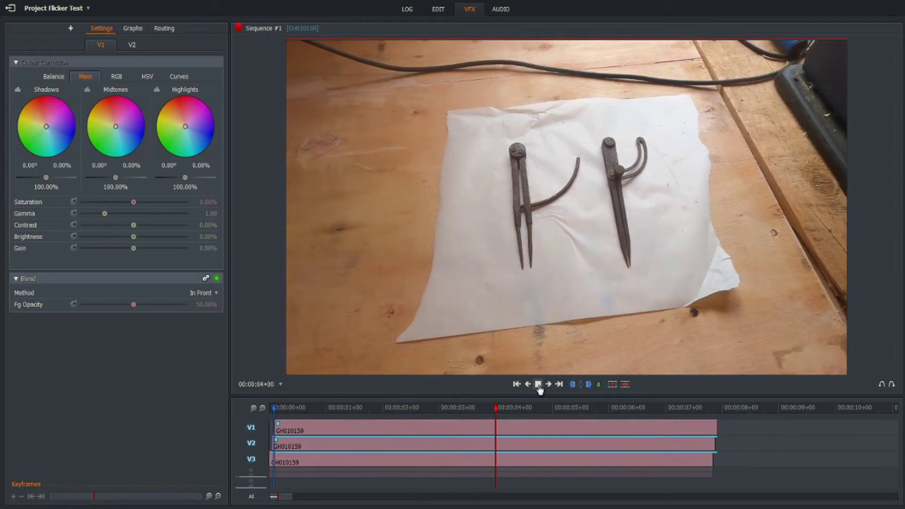
{"action": "left_click", "coordinate": [537, 384]}
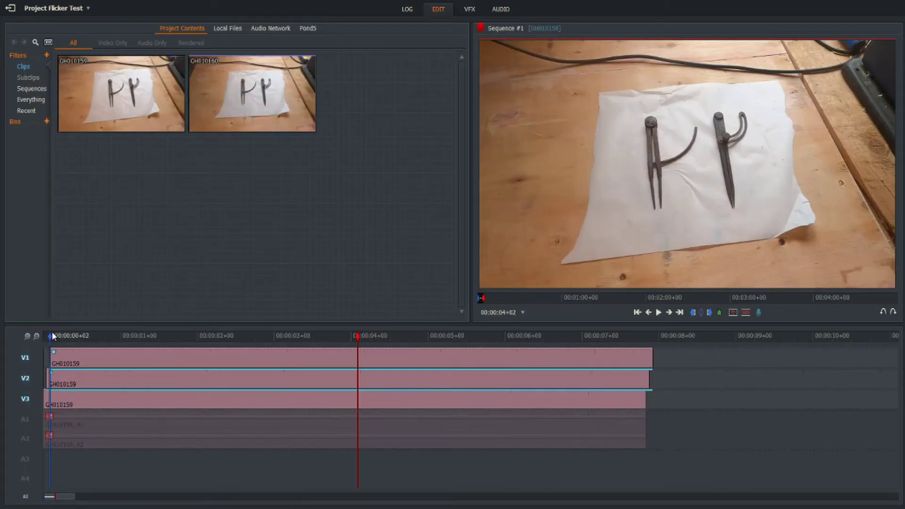
Add a fourth video track and place another GH010159 copy on it, three frames in.
{"action": "right_click", "coordinate": [25, 361]}
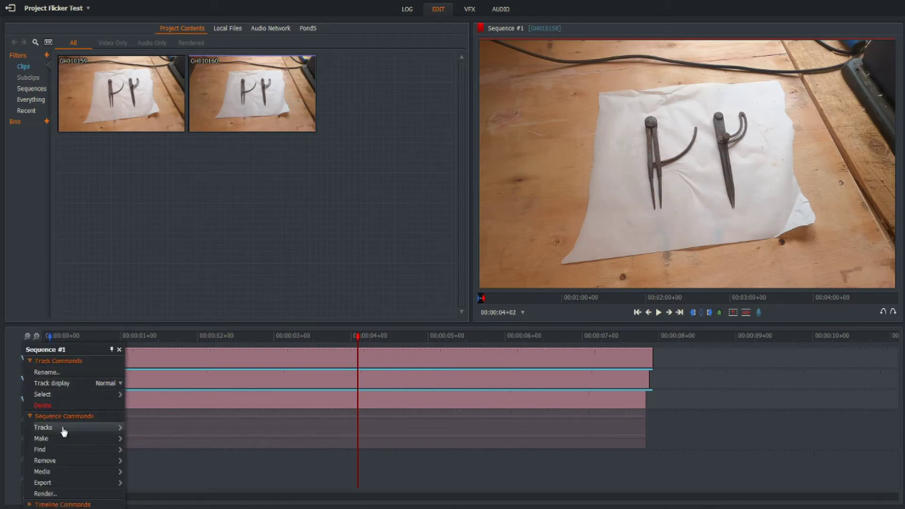
{"action": "mouse_move", "coordinate": [61, 429]}
{"action": "left_click", "coordinate": [146, 406]}
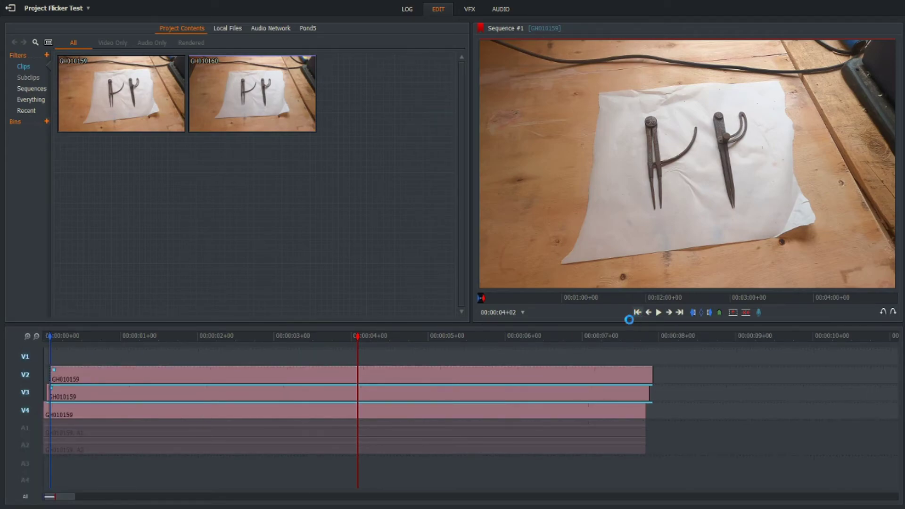
{"action": "left_click", "coordinate": [637, 312]}
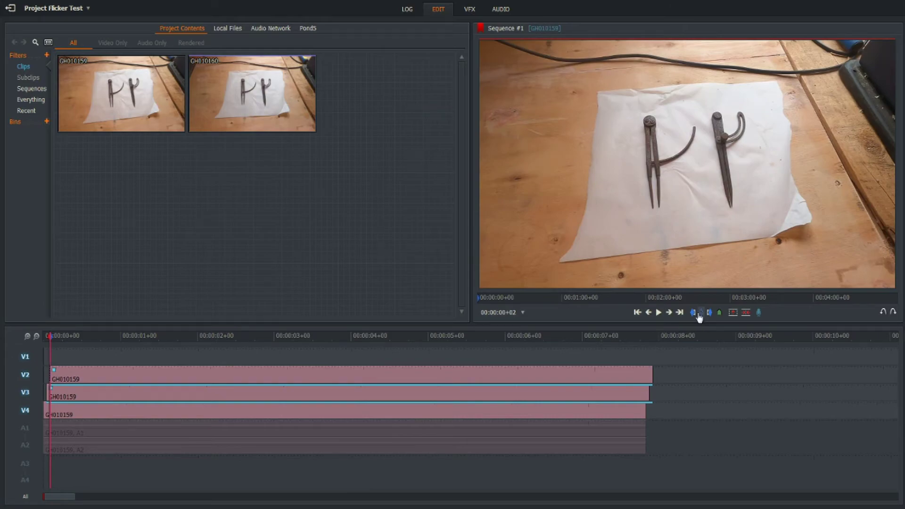
{"action": "left_click", "coordinate": [668, 312]}
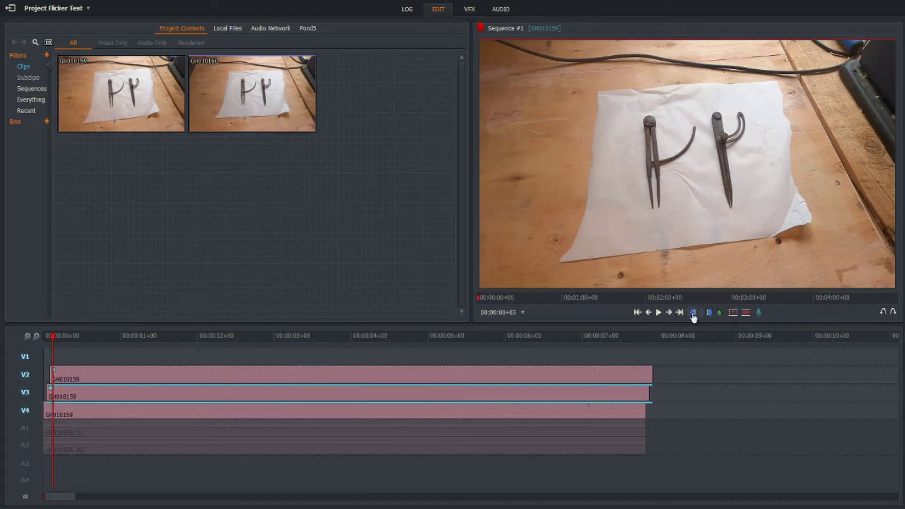
{"action": "left_click_drag", "start_coordinate": [103, 88], "coordinate": [57, 357]}
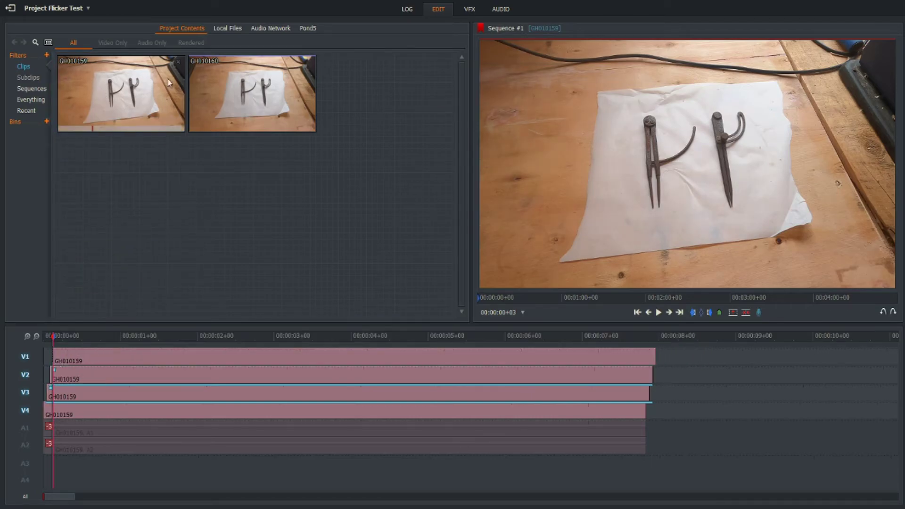
Give the newest top clip a Blend effect at 25% foreground opacity and play the sequence.
{"action": "left_click", "coordinate": [469, 10]}
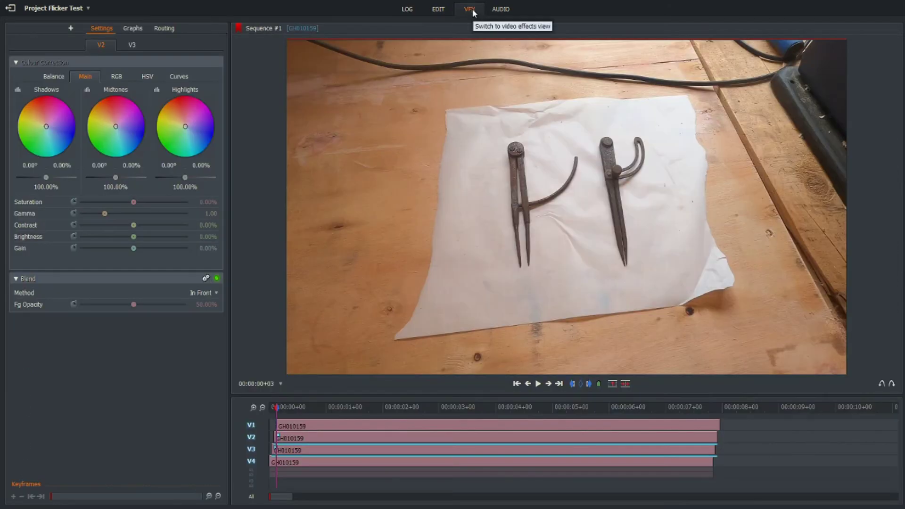
{"action": "left_click", "coordinate": [70, 28]}
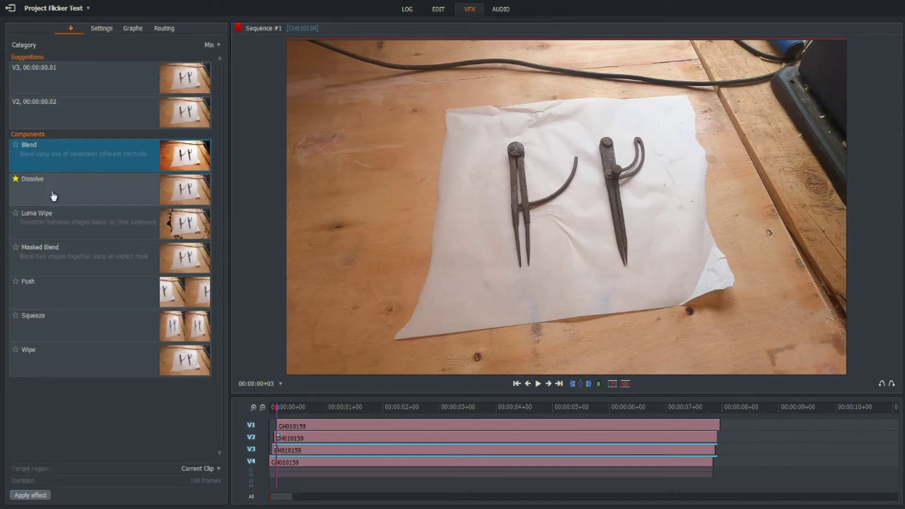
{"action": "left_click_drag", "start_coordinate": [47, 150], "coordinate": [334, 427]}
{"action": "left_click_drag", "start_coordinate": [186, 305], "coordinate": [107, 305]}
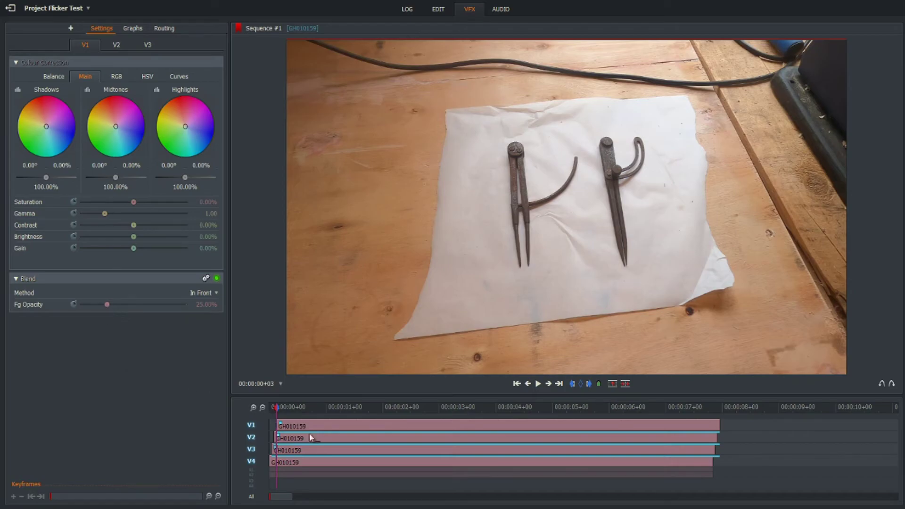
{"action": "left_click", "coordinate": [537, 384]}
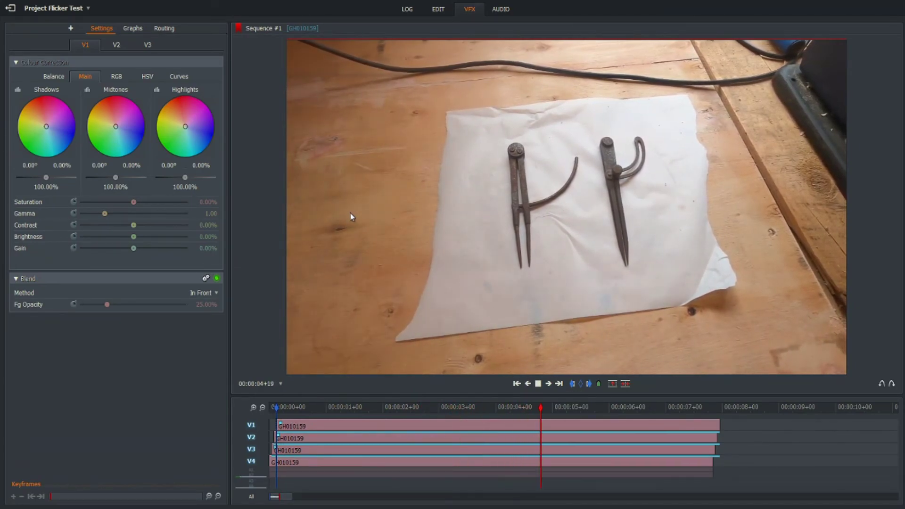
{"action": "key", "text": "space"}
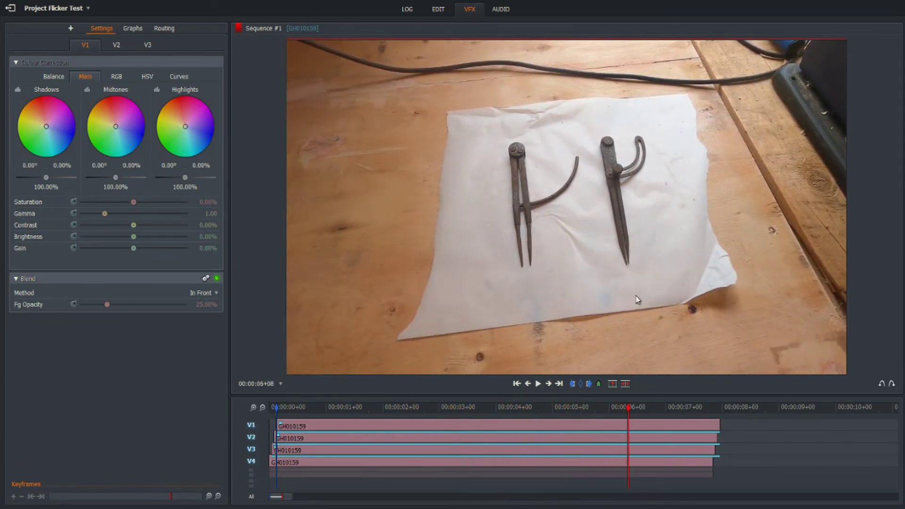